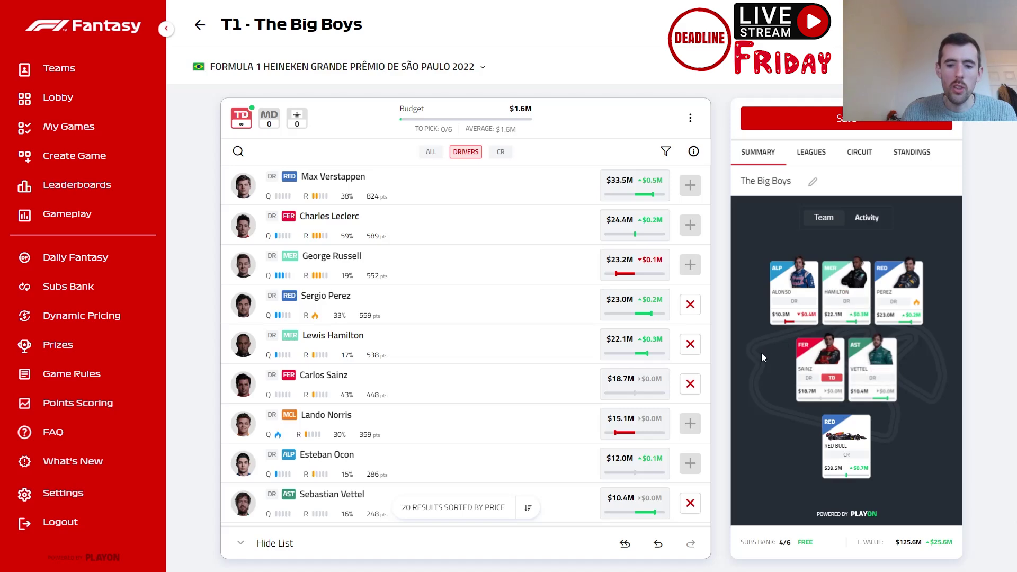
# Switch to the F1 Fantasy potpanman spreadsheet and examine the drivers' points from positions gained or lost on the Home sheet.
pyautogui.hotkey('alt', 'Tab')
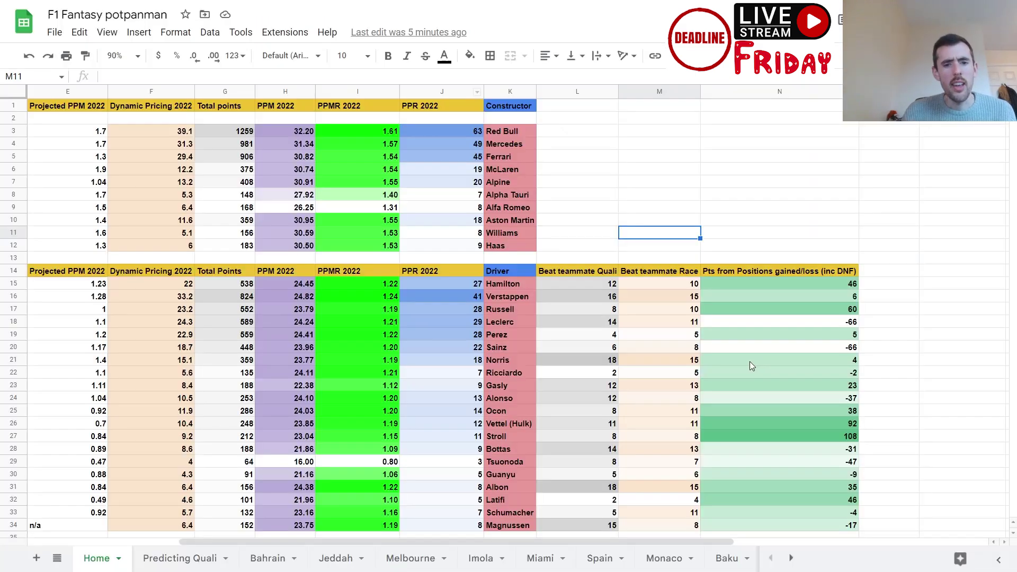
pyautogui.scroll(-2, 672, 180)
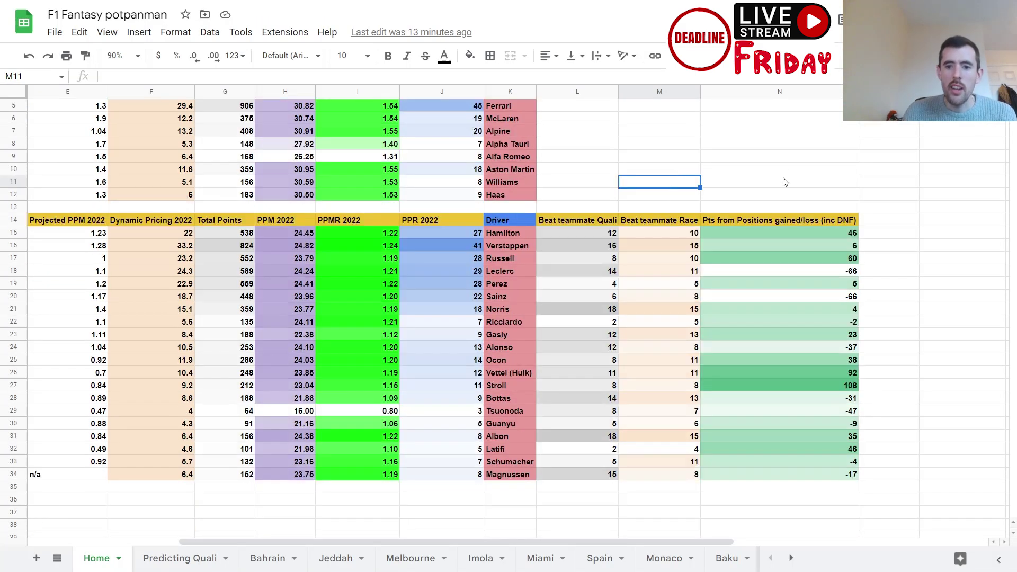
pyautogui.moveTo(784, 170); pyautogui.dragTo(914, 490)
pyautogui.click(893, 366)
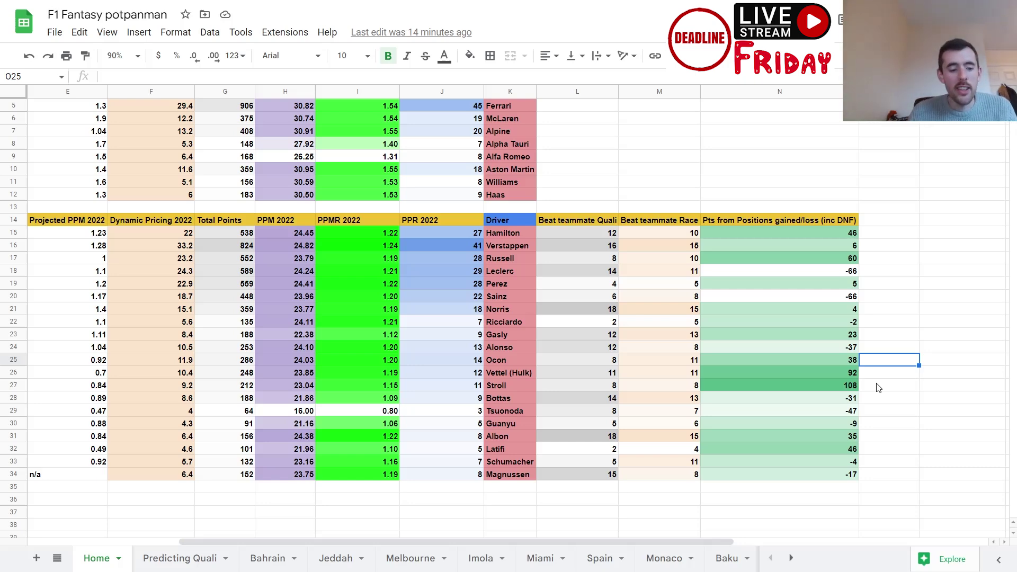
# Switch to F1 Fantasy and review Sebastian Vettel's 2022 points by raceweek, closing his player card when done.
pyautogui.hotkey('ctrl', 'Tab')
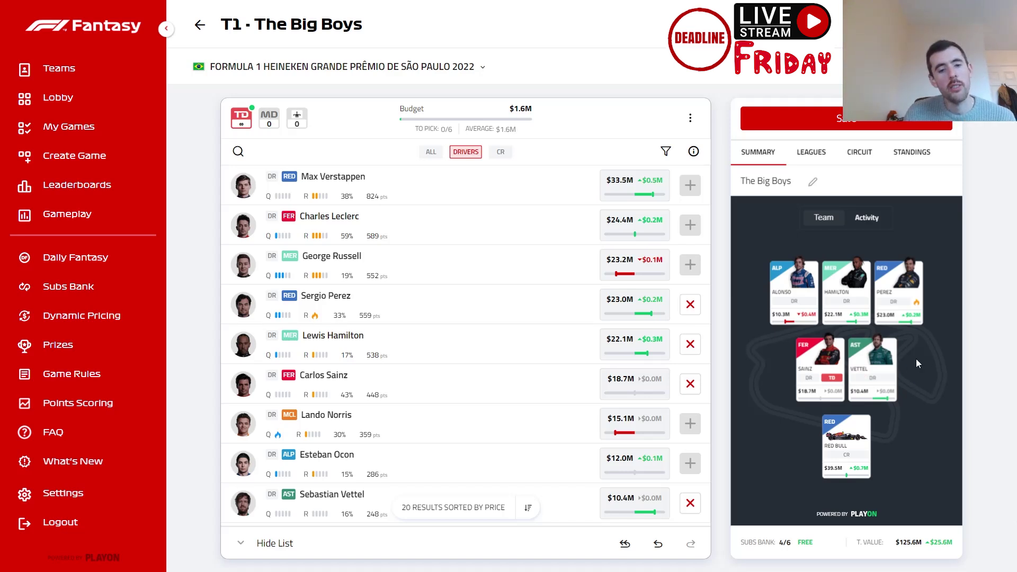
pyautogui.scroll(-3, 490, 298)
pyautogui.click(420, 370)
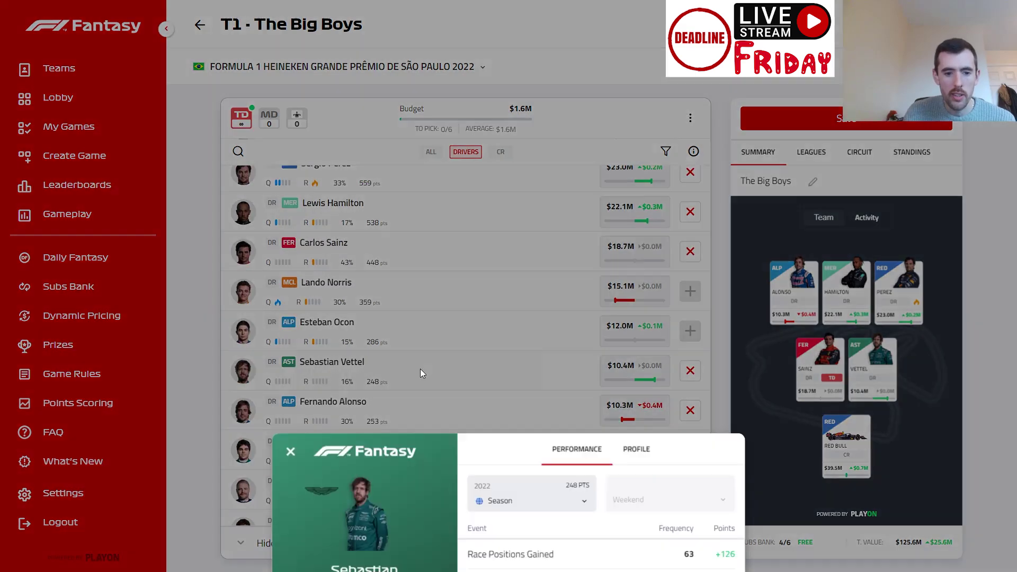
pyautogui.click(577, 180)
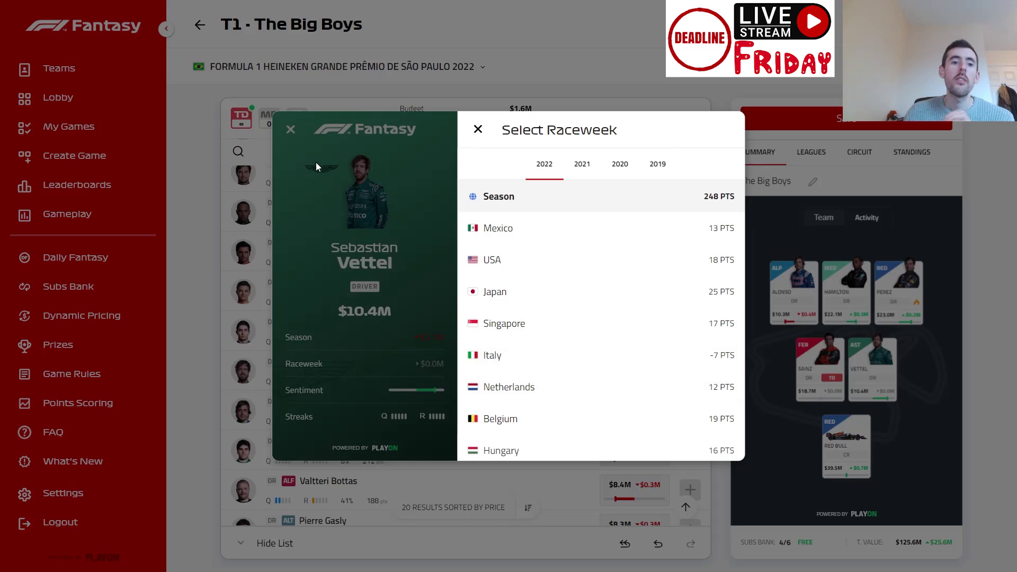
pyautogui.click(291, 131)
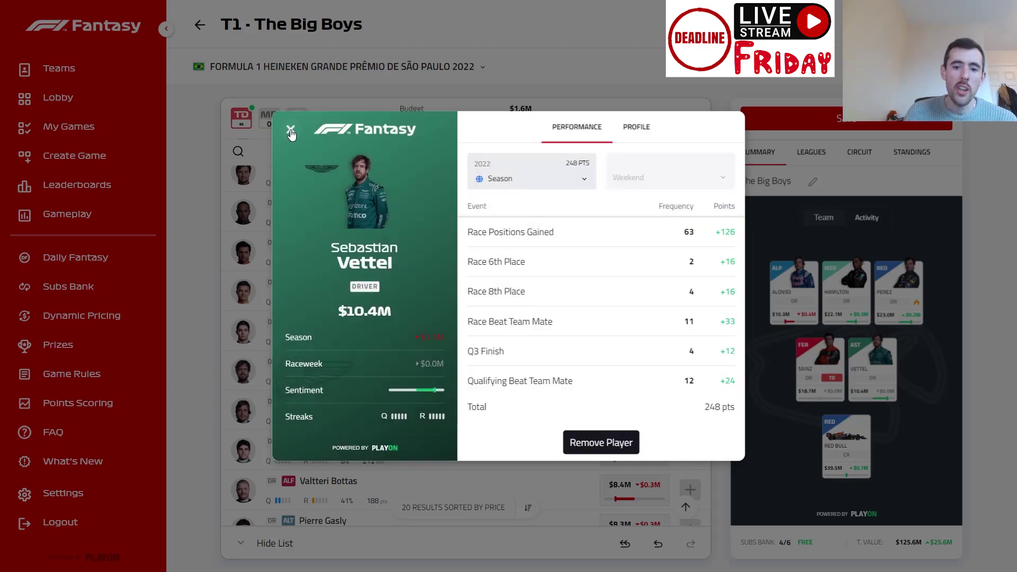
pyautogui.click(291, 130)
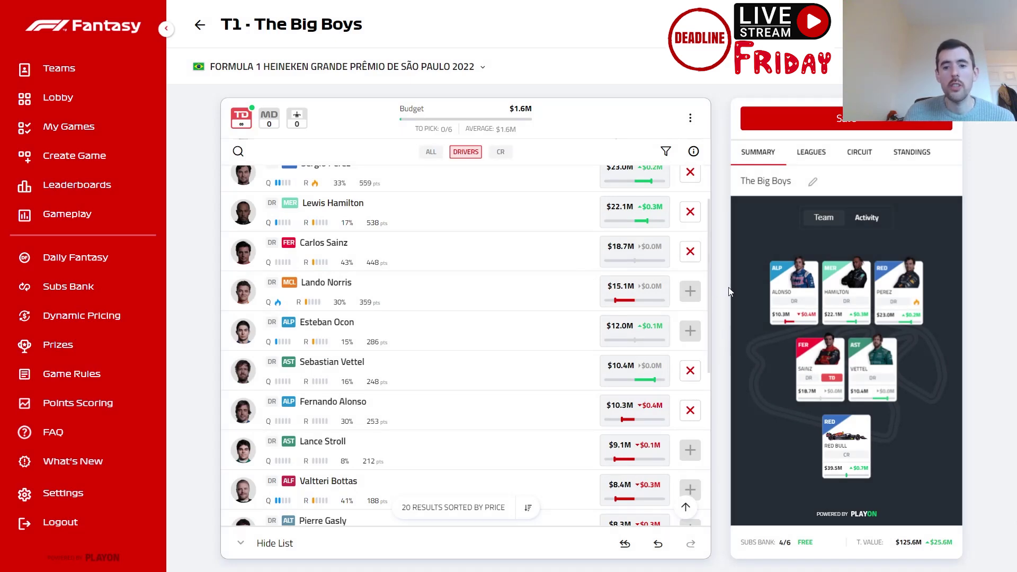
# Return to the spreadsheet and compare the points from positions gained for Vettel, Hamilton and Russell.
pyautogui.hotkey('alt', 'Tab')
pyautogui.click(847, 373)
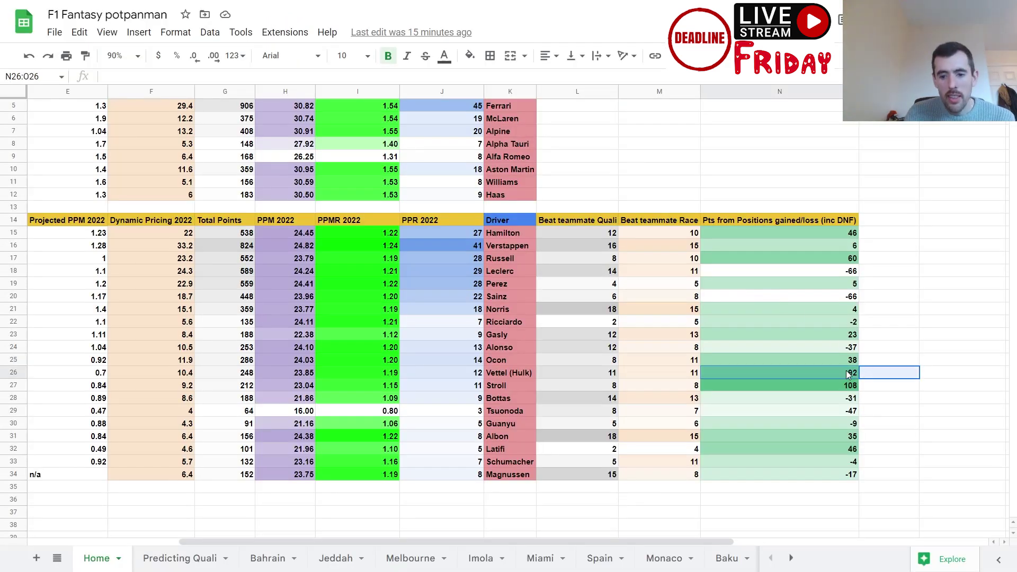
pyautogui.click(892, 373)
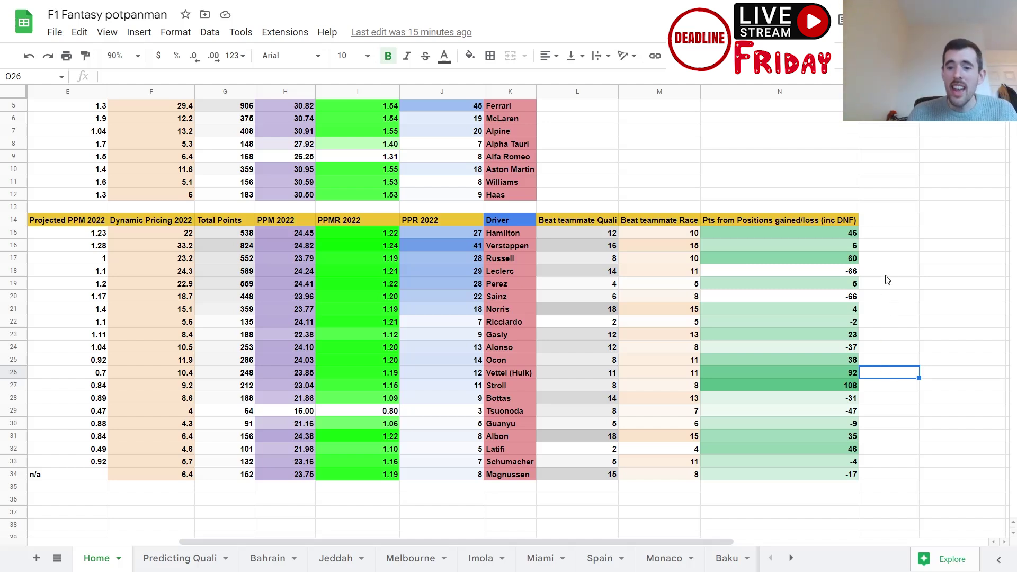
pyautogui.click(882, 236)
pyautogui.click(880, 260)
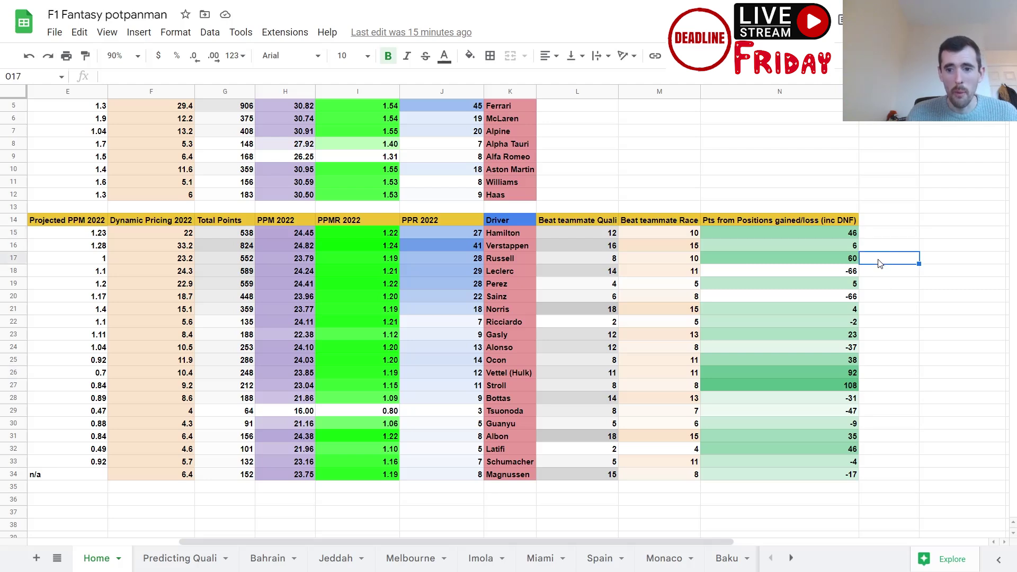
pyautogui.click(870, 237)
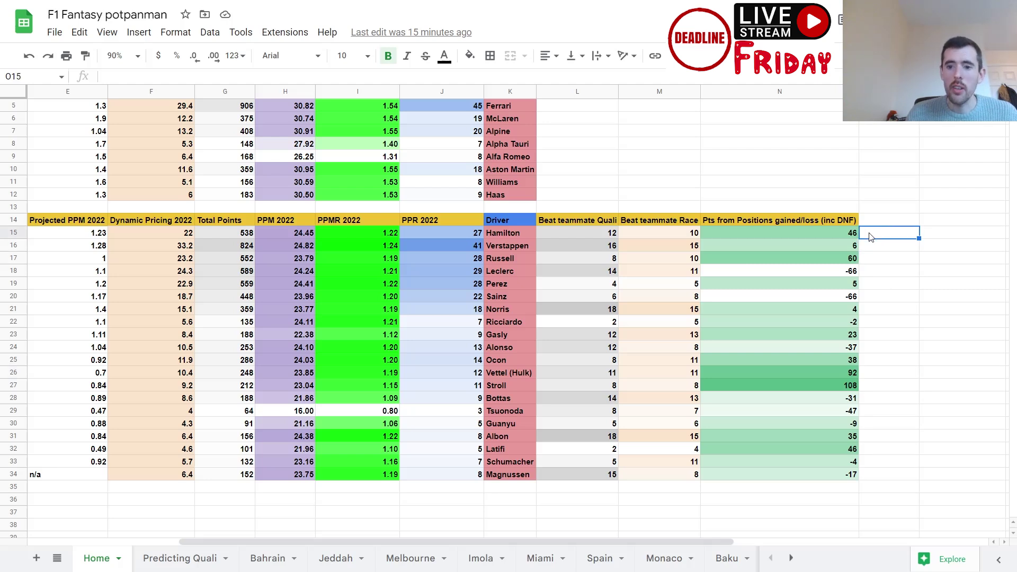
pyautogui.click(874, 261)
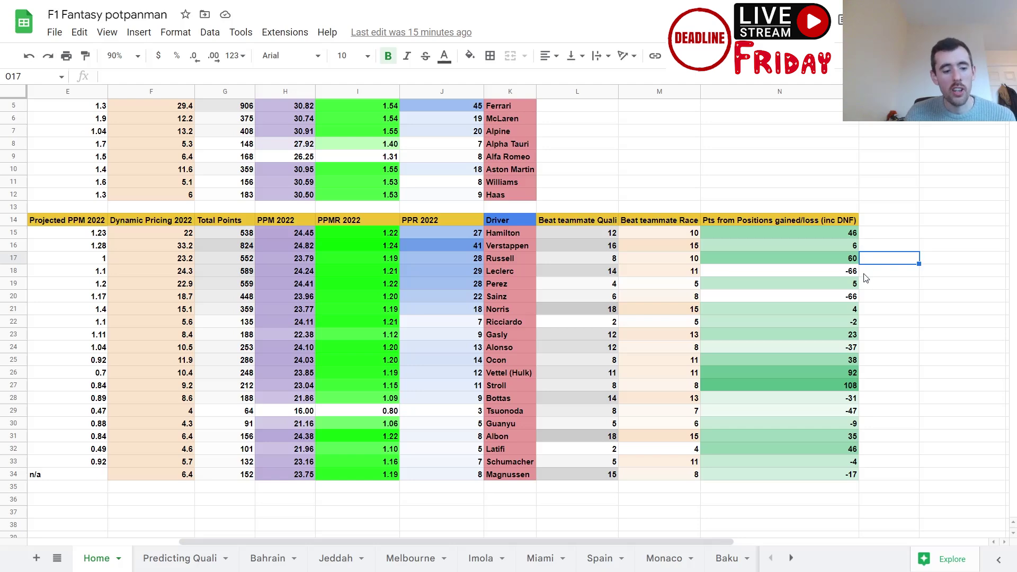
# Switch to F1 Fantasy, show only constructors and review Ferrari's 2022 points by raceweek.
pyautogui.hotkey('alt', 'Tab')
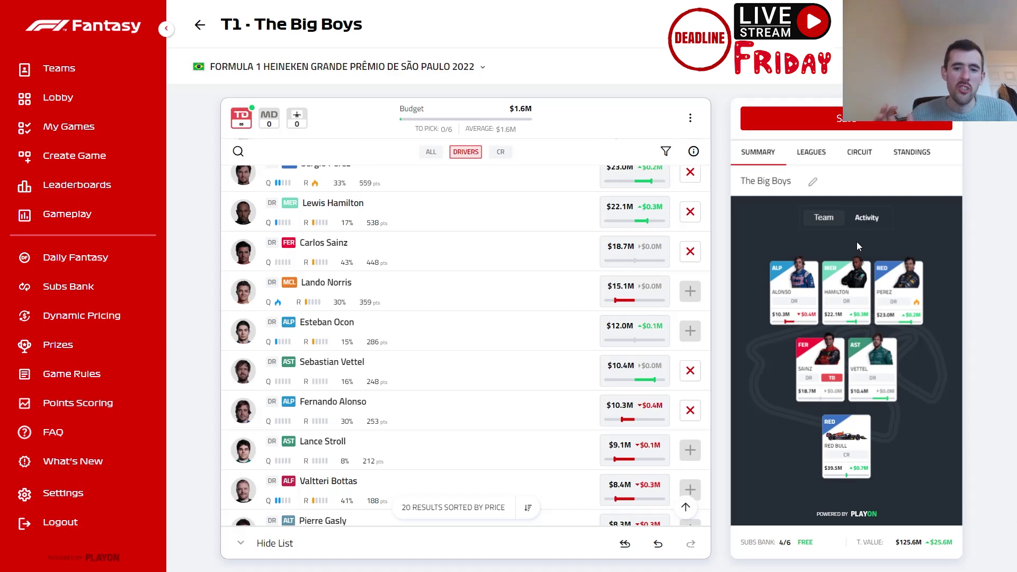
pyautogui.click(501, 152)
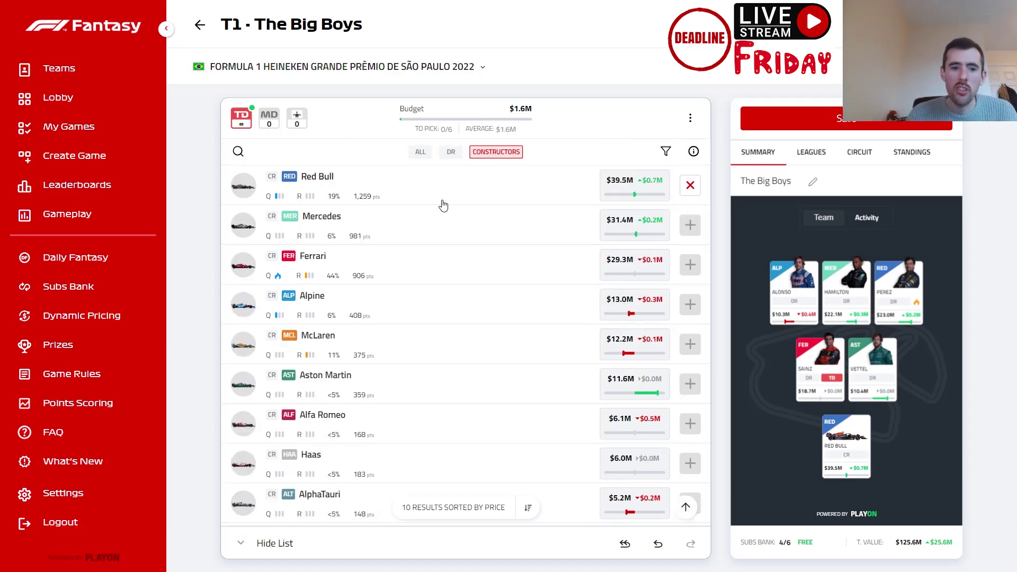
pyautogui.click(400, 255)
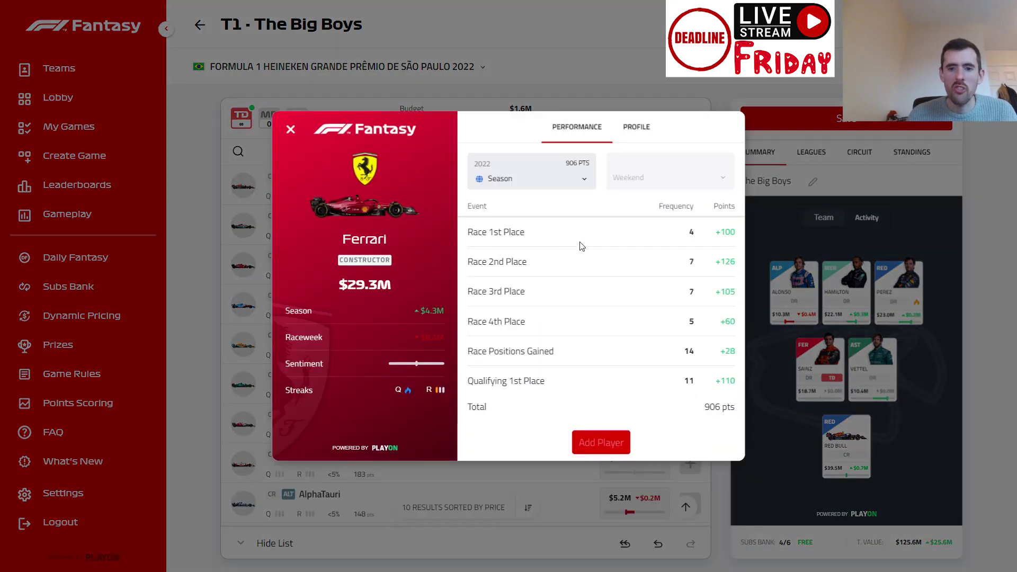
pyautogui.click(549, 195)
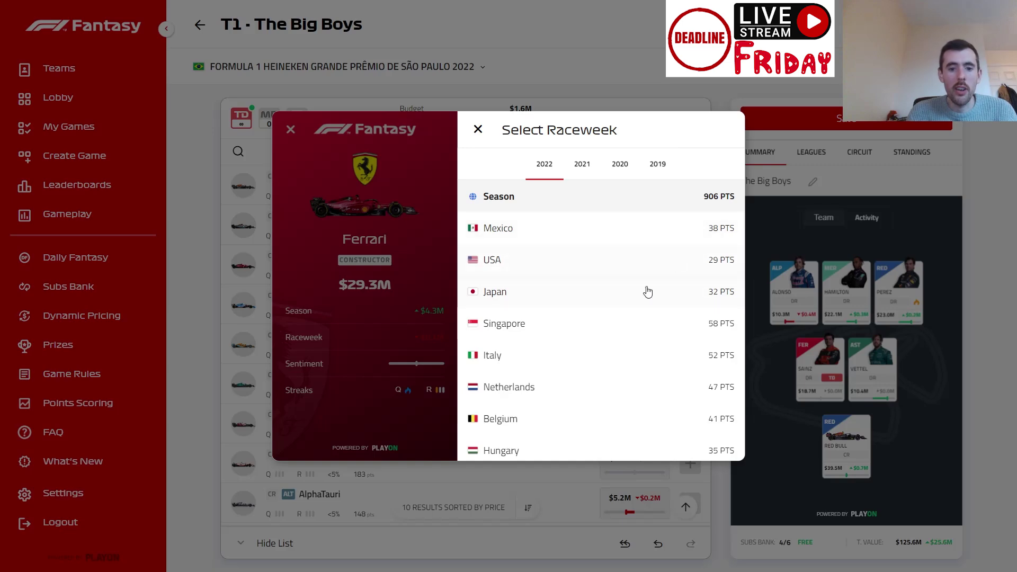
pyautogui.click(293, 127)
# Review Red Bull's 2022 constructor points by raceweek and close its card.
pyautogui.click(450, 192)
pyautogui.click(534, 191)
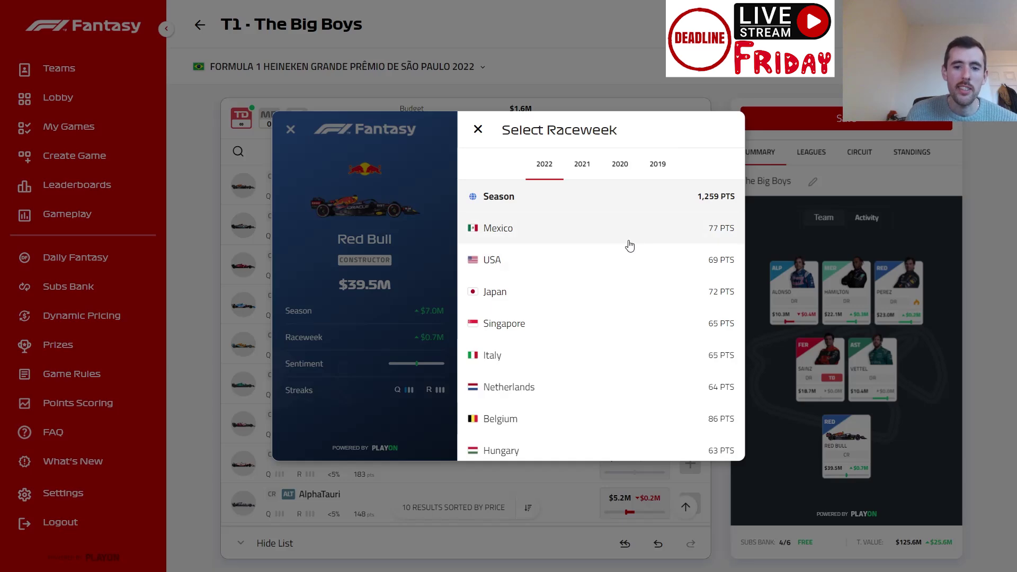
pyautogui.click(289, 131)
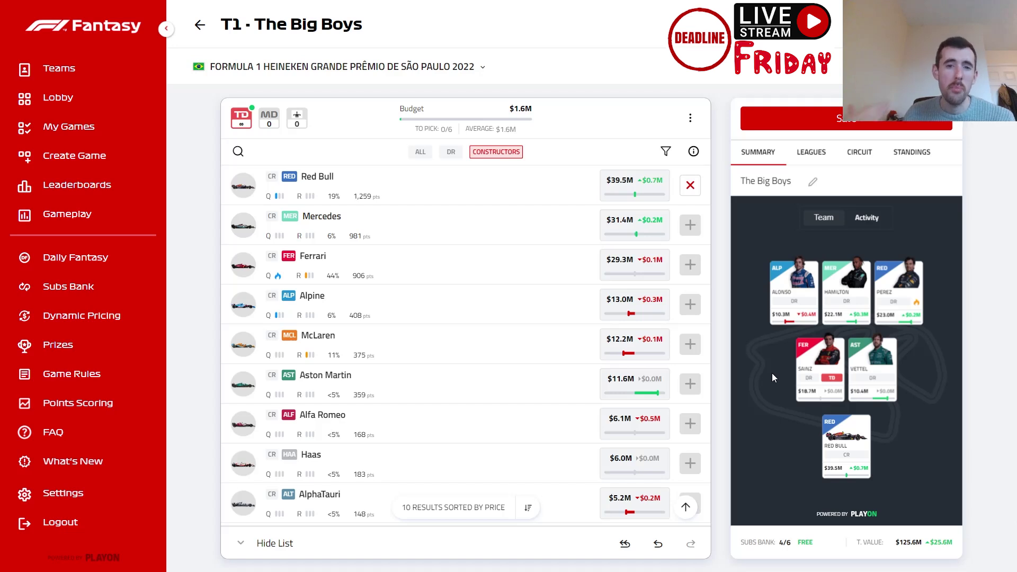
# Try replacing Carlos Sainz with Lando Norris in The Big Boys team.
pyautogui.click(820, 369)
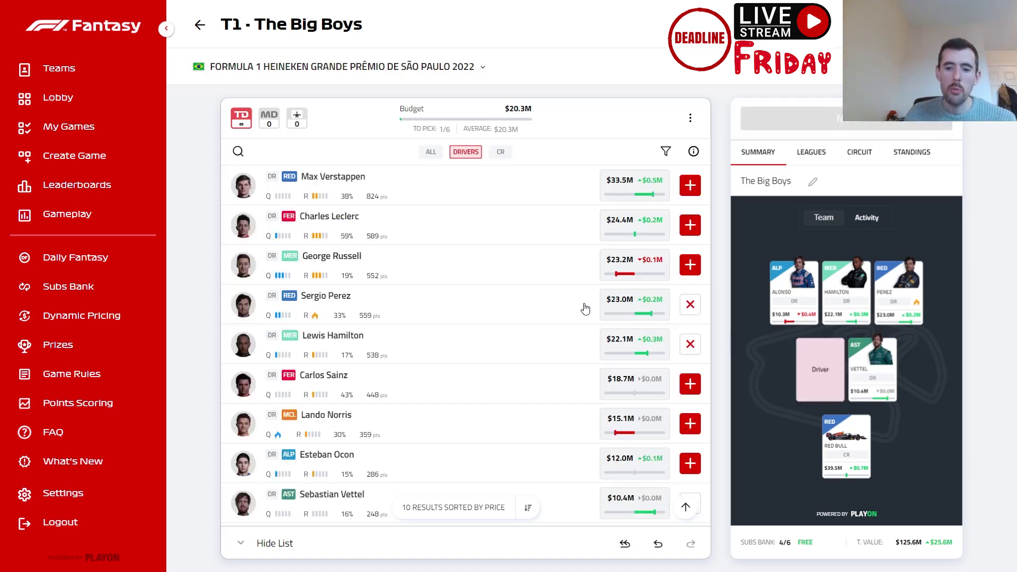
pyautogui.scroll(-1, 574, 311)
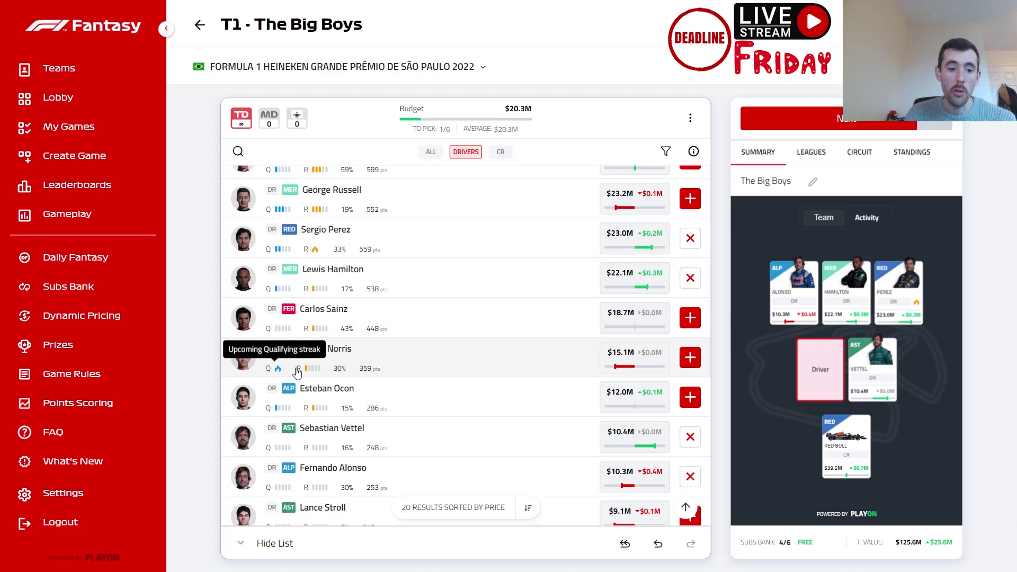
pyautogui.click(690, 358)
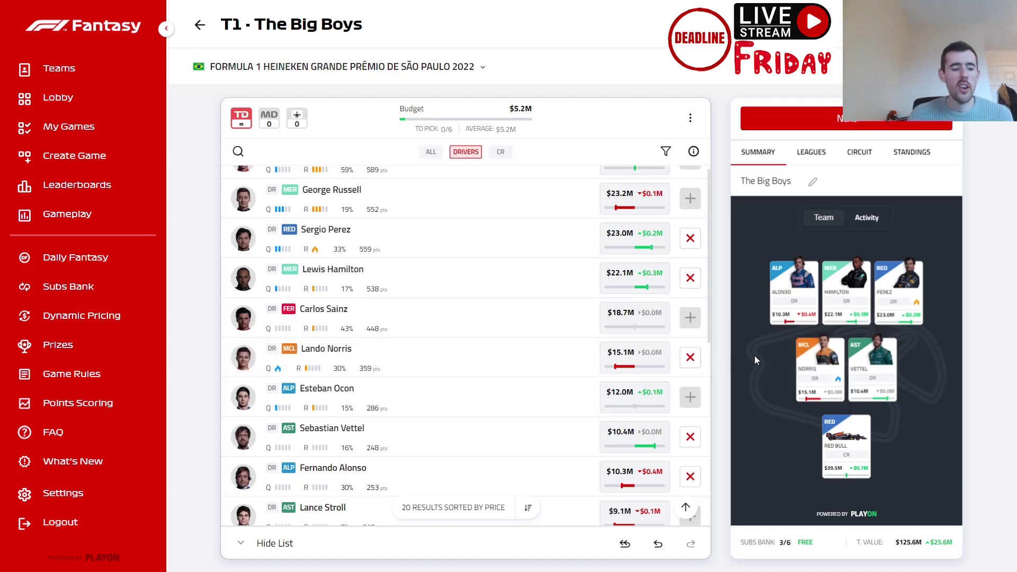
# Switch to the spreadsheet and compare the points from positions gained or lost for Norris, Perez and Verstappen.
pyautogui.hotkey('ctrl', 'Tab')
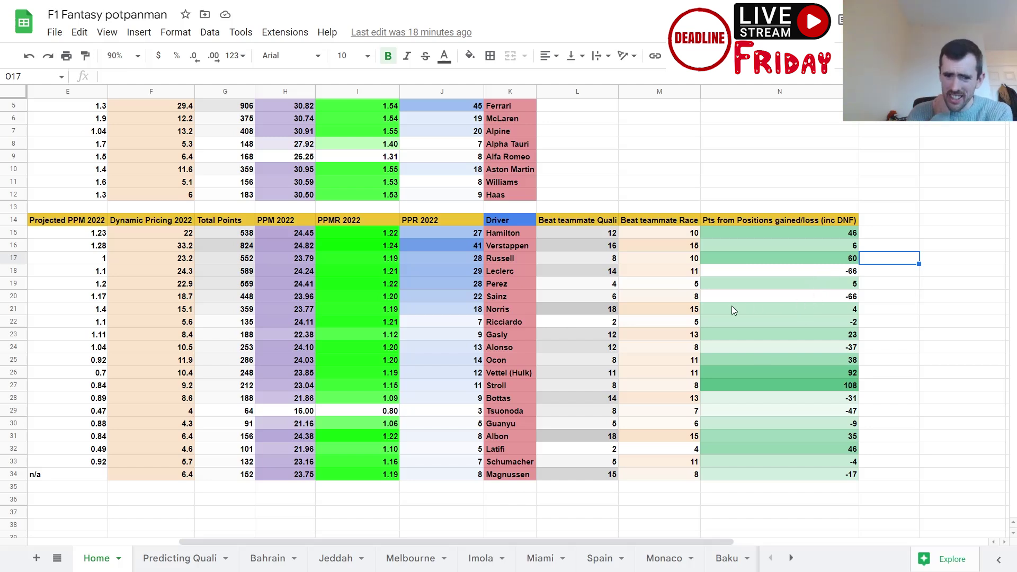
pyautogui.moveTo(871, 310); pyautogui.dragTo(787, 309)
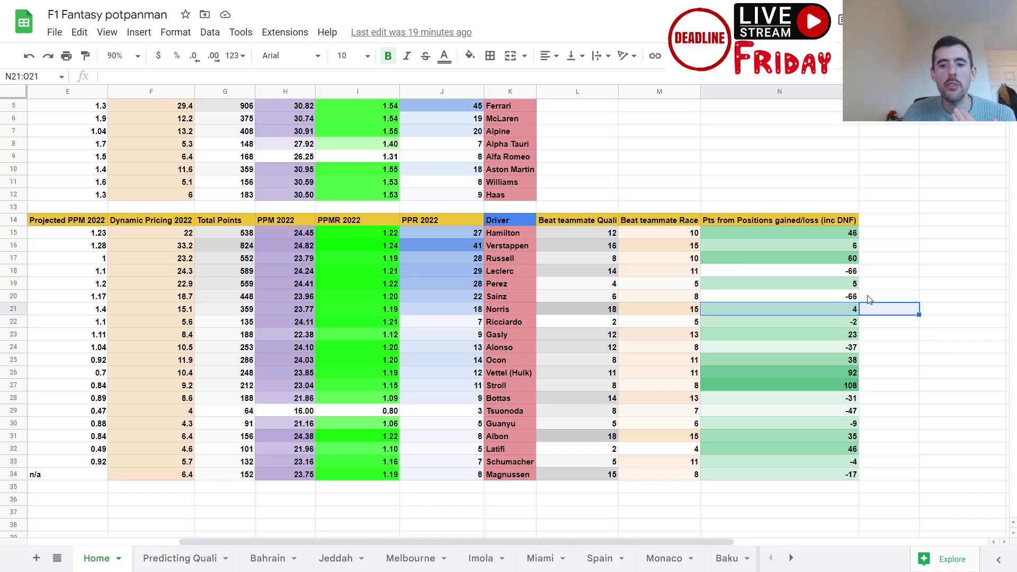
pyautogui.click(836, 281)
pyautogui.click(838, 245)
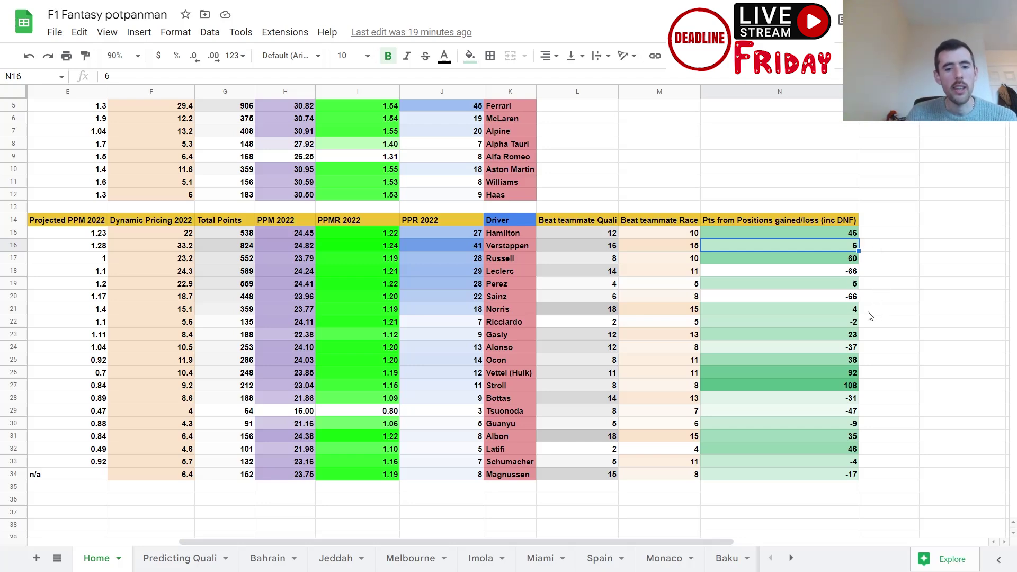
# Return to the F1 Fantasy team, remove Lando Norris and add Carlos Sainz back in his place.
pyautogui.hotkey('ctrl', 'Tab')
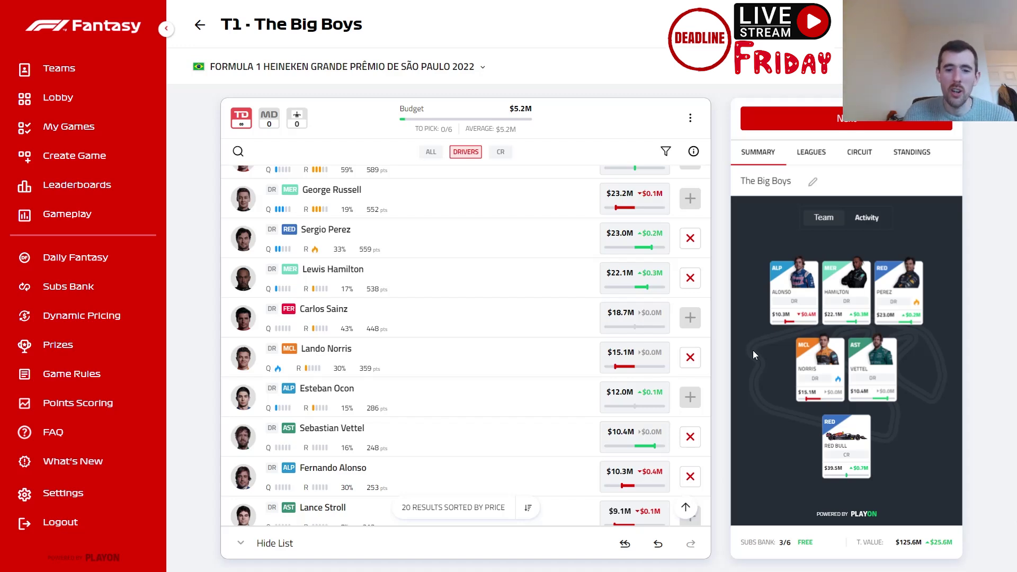
pyautogui.click(828, 379)
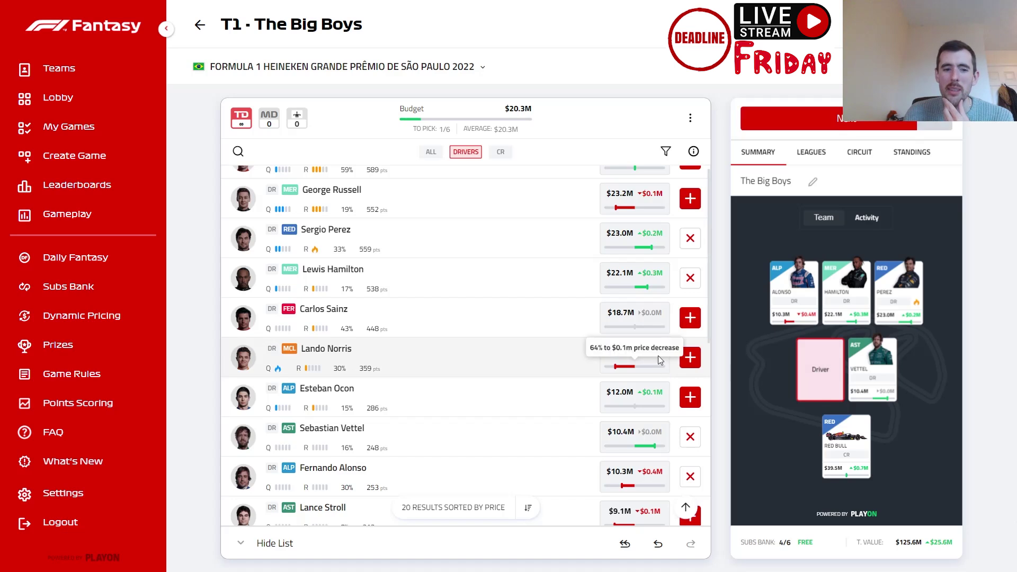
pyautogui.click(690, 317)
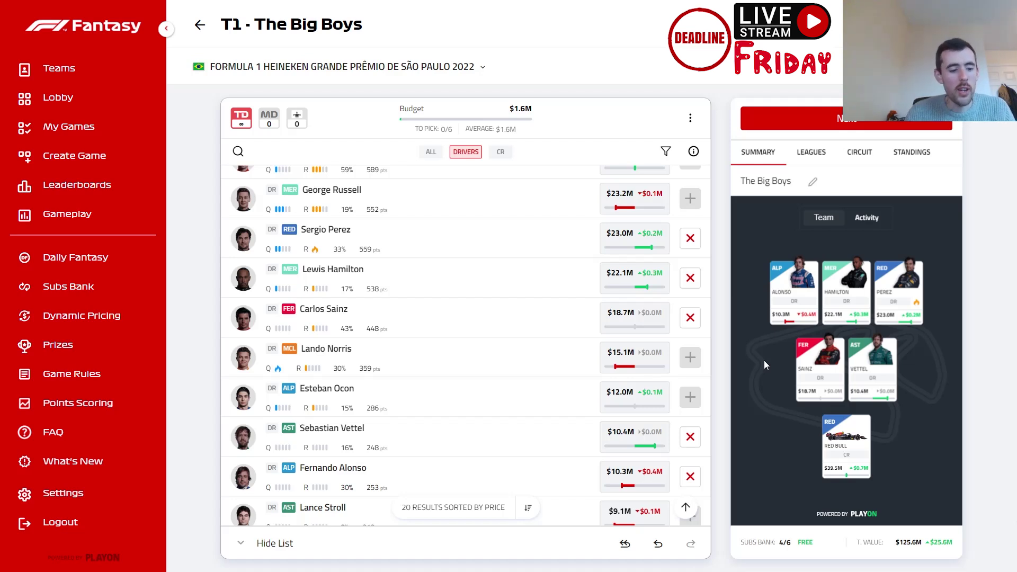
# Open the spreadsheet's Imola sheet and examine its sprint and race positions gained or lost against the drivers in the fantasy team.
pyautogui.hotkey('alt', 'Tab')
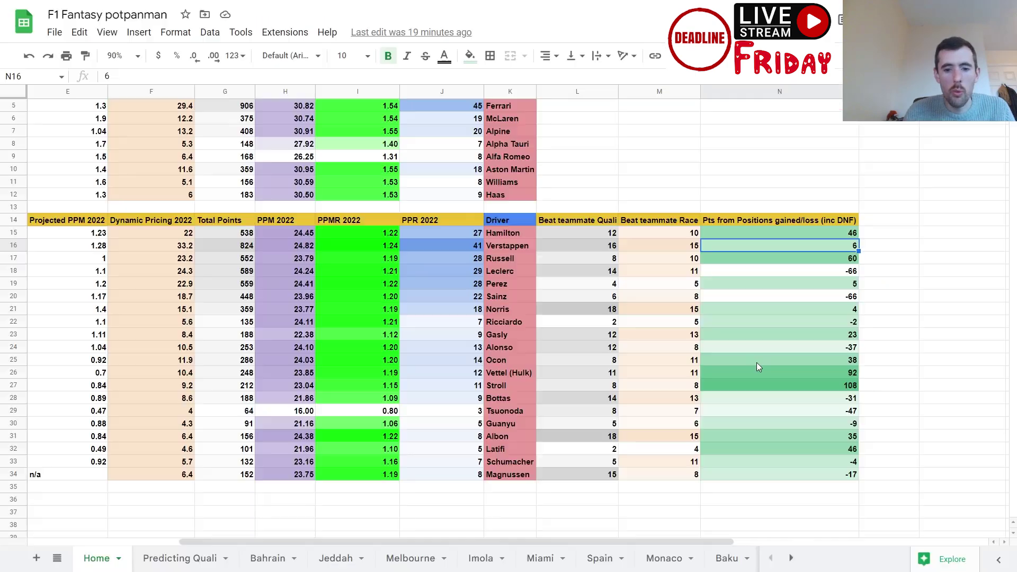
pyautogui.click(481, 561)
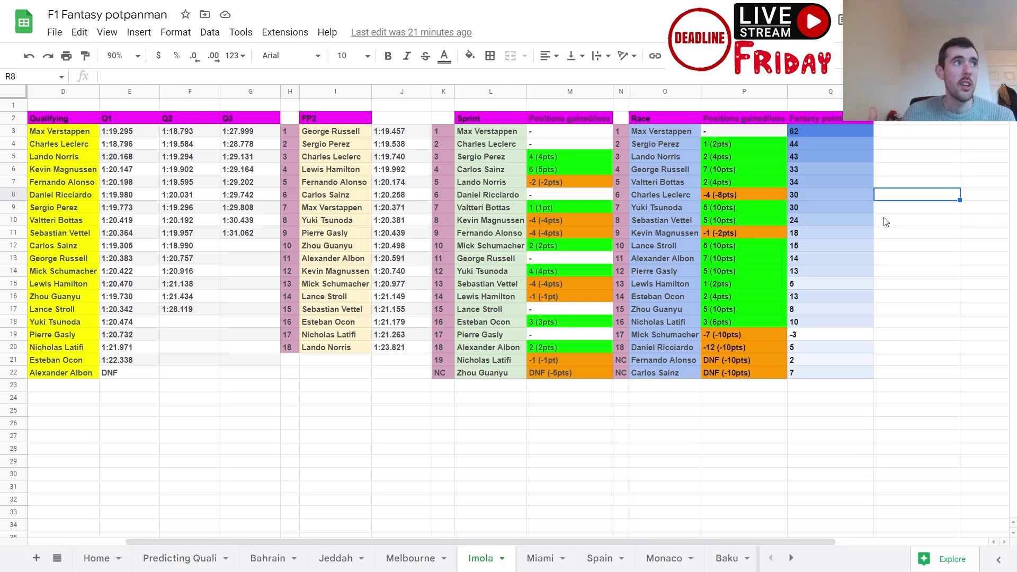
pyautogui.hotkey('ctrl', 'Tab')
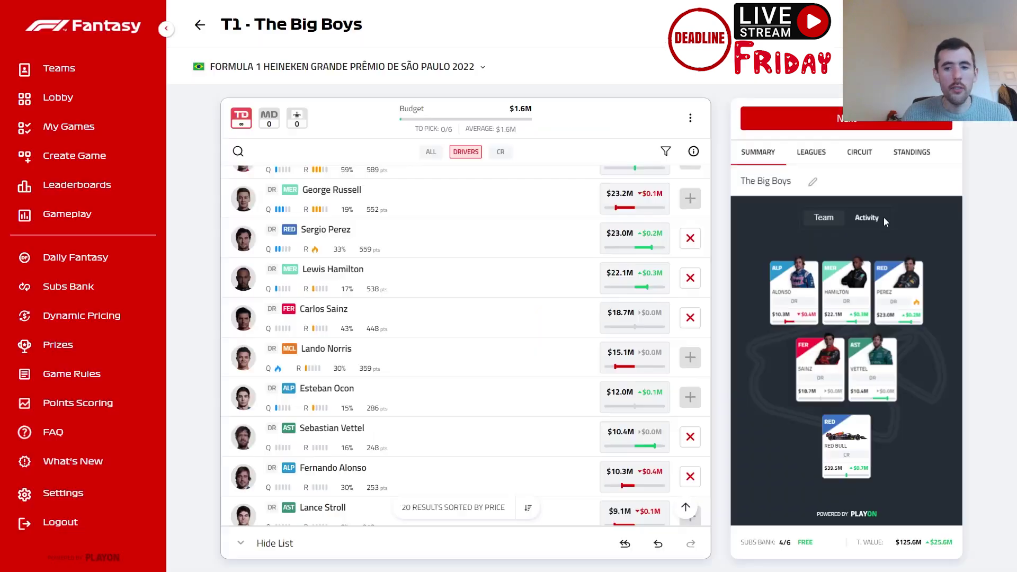
pyautogui.moveTo(848, 320)
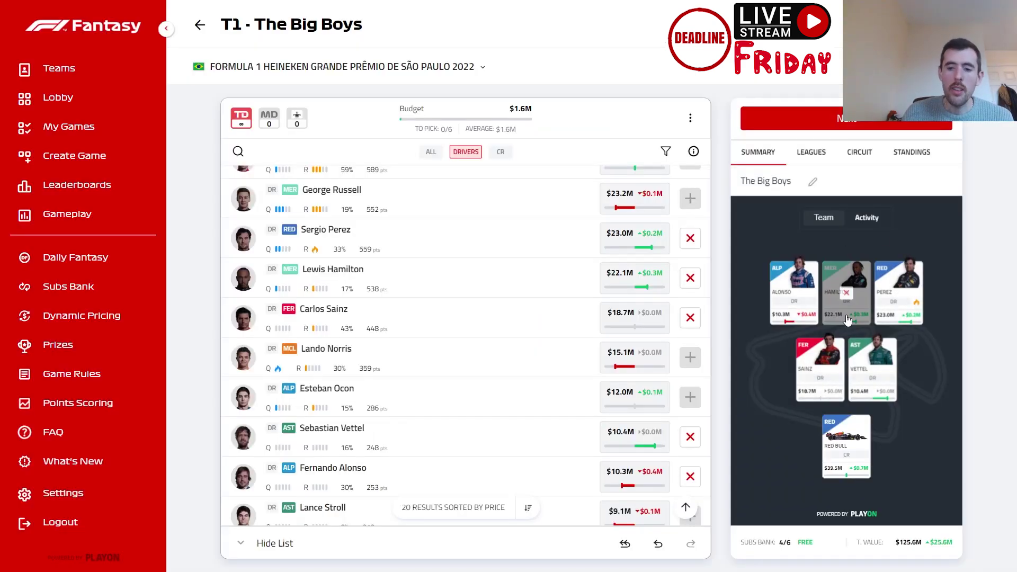
pyautogui.moveTo(887, 366)
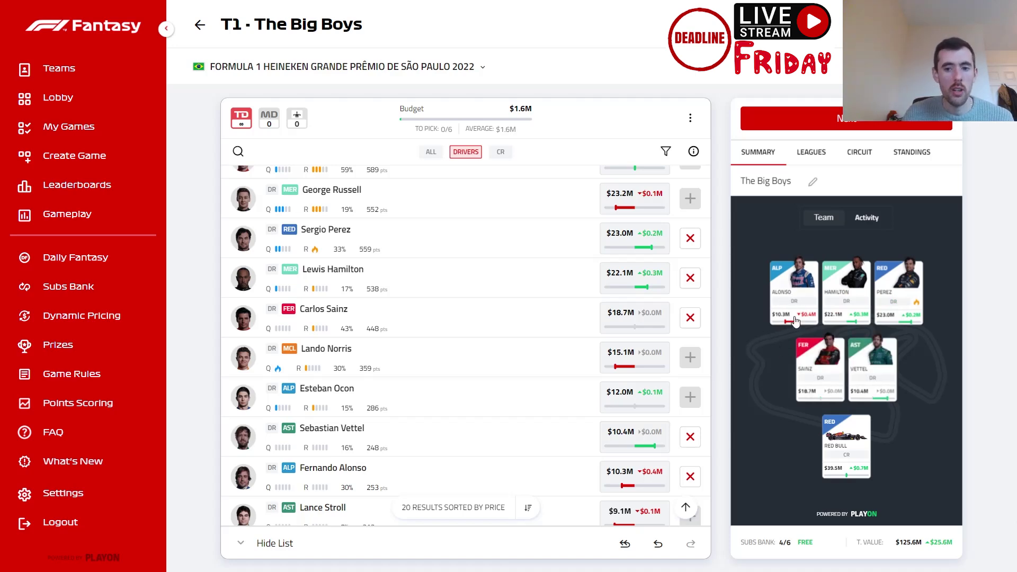
pyautogui.hotkey('ctrl', 'Tab')
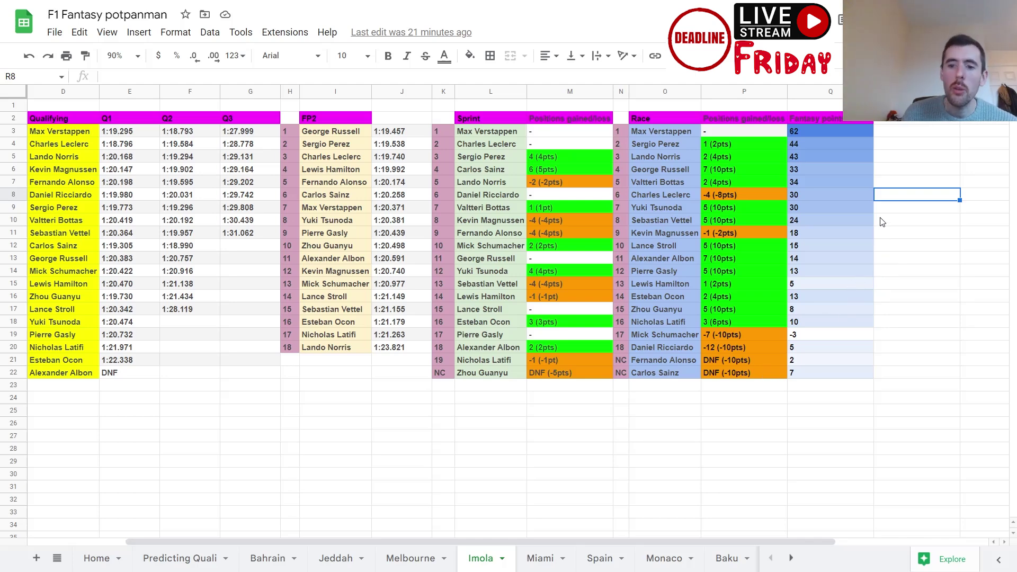
pyautogui.moveTo(883, 221); pyautogui.dragTo(683, 105)
pyautogui.click(897, 220)
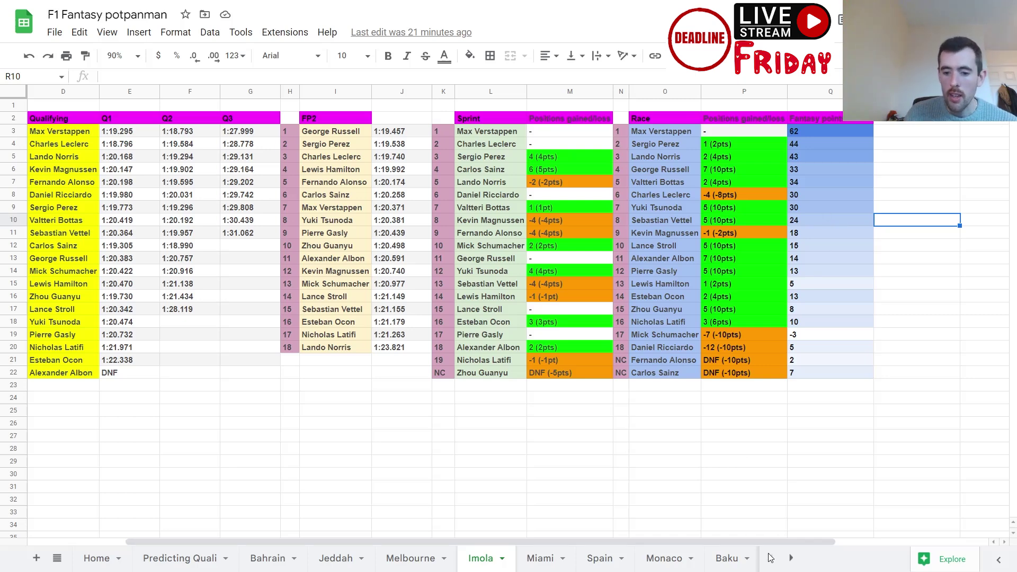
# Open the Austria sheet, examine its sprint and race results, and switch back to the F1 Fantasy team.
pyautogui.click(791, 558)
pyautogui.click(790, 558)
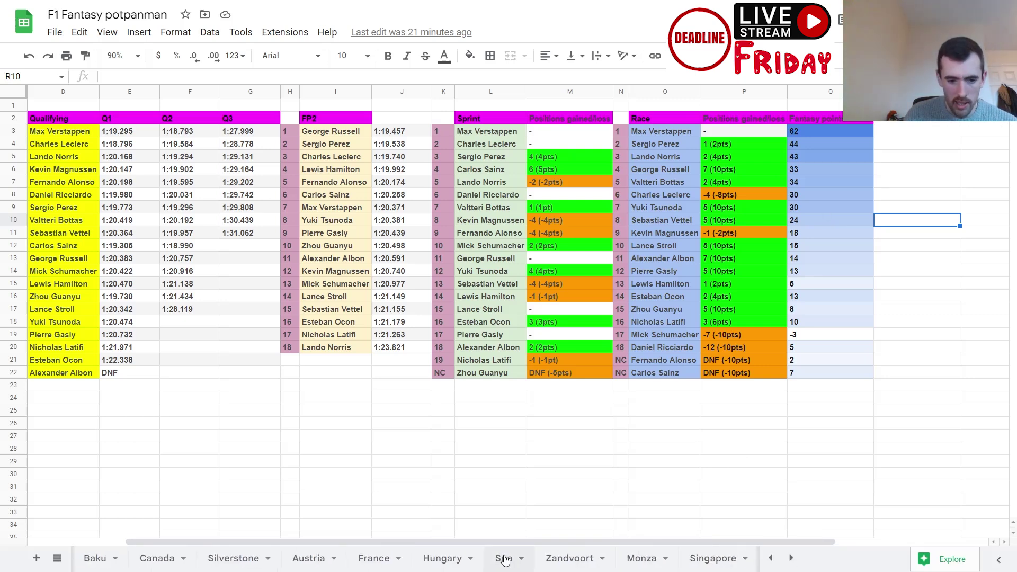
pyautogui.click(311, 558)
pyautogui.moveTo(631, 537); pyautogui.dragTo(802, 323)
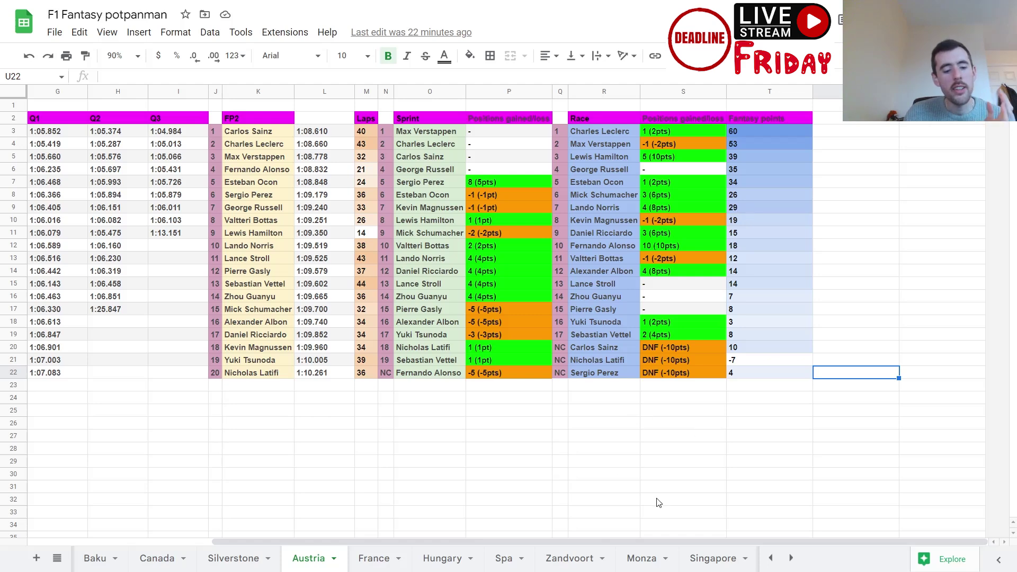
pyautogui.hotkey('ctrl', 'Tab')
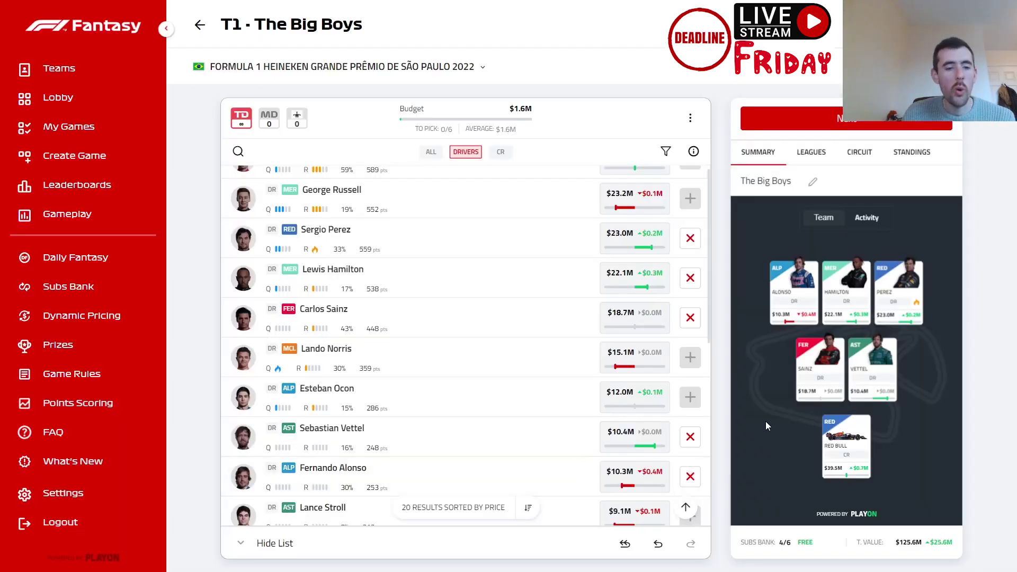